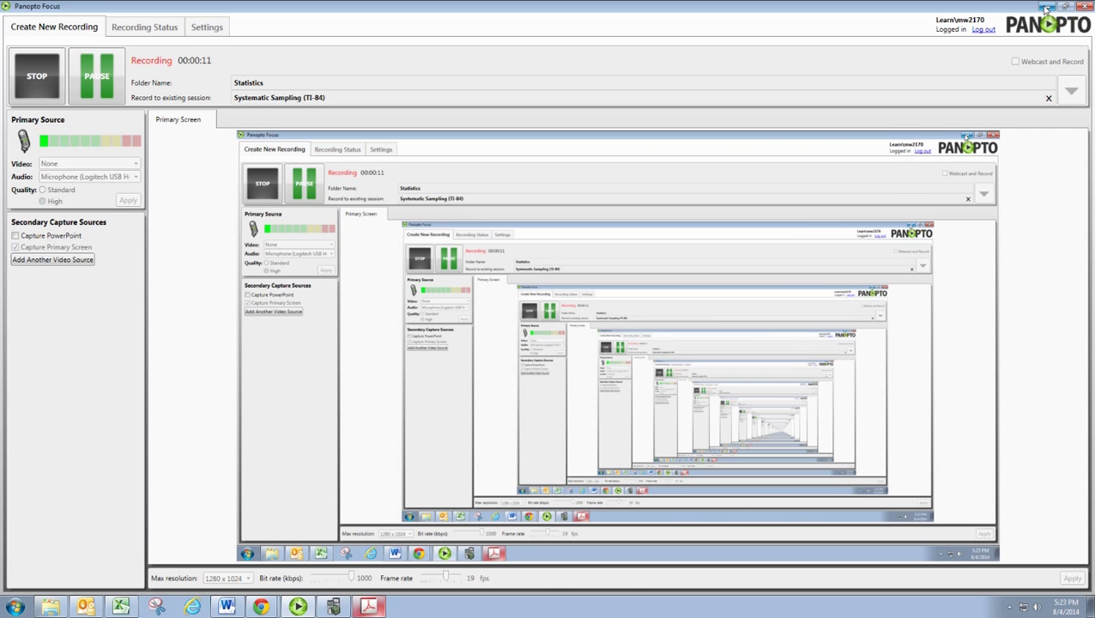
Step: Delete the four old names from the Word page and maximize the 23-name roster PDF
left_click(1046, 8)
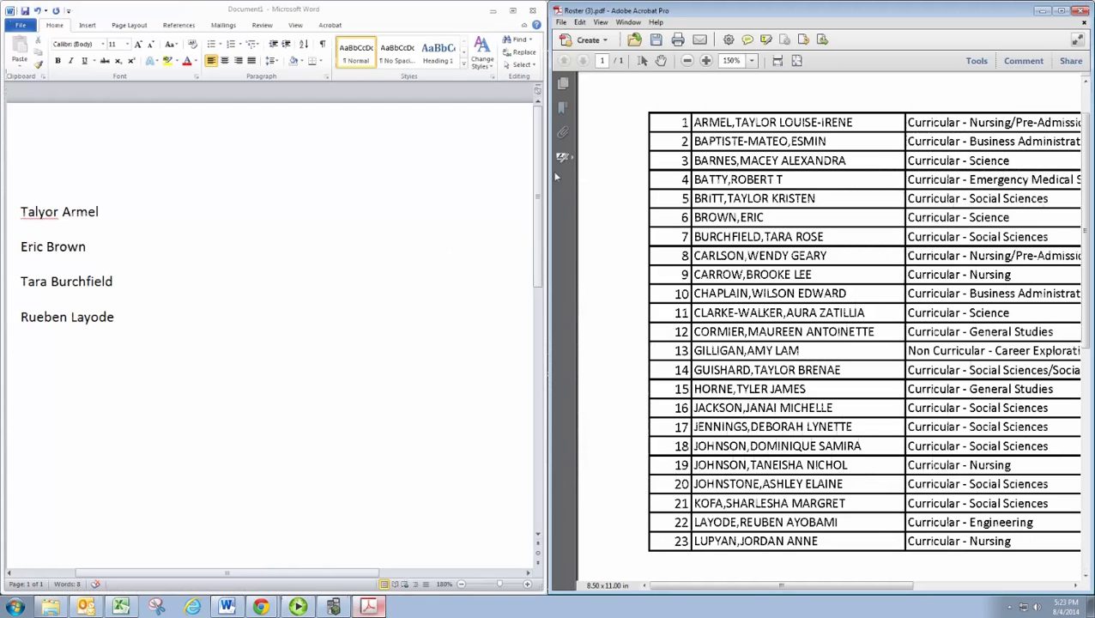
left_click(137, 319)
left_click_drag(22, 211, 141, 332)
key("Delete")
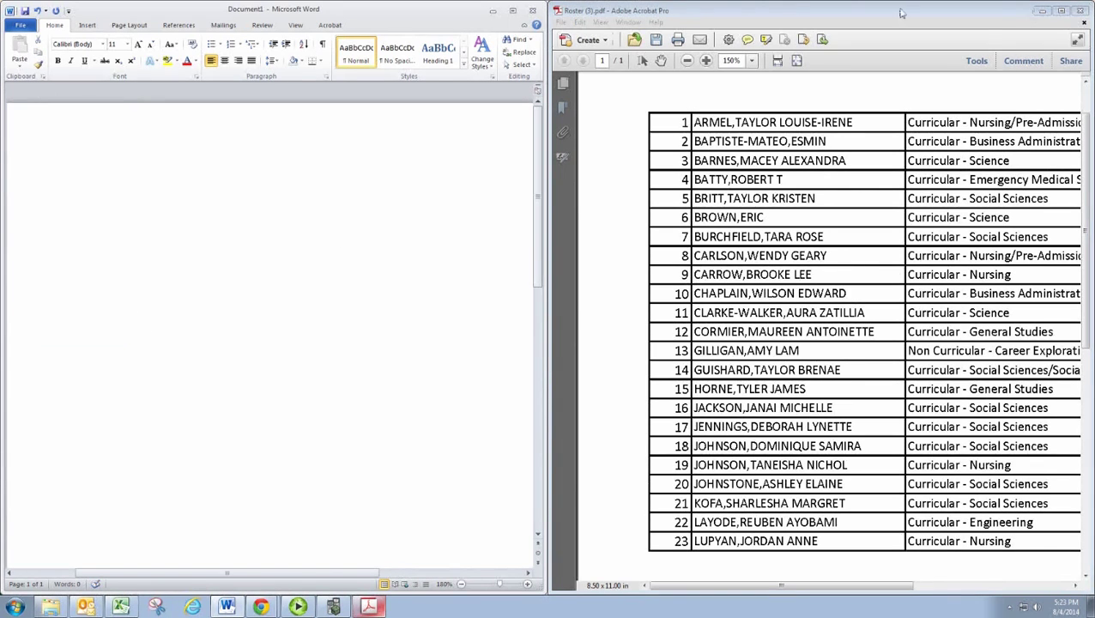
left_click(1060, 10)
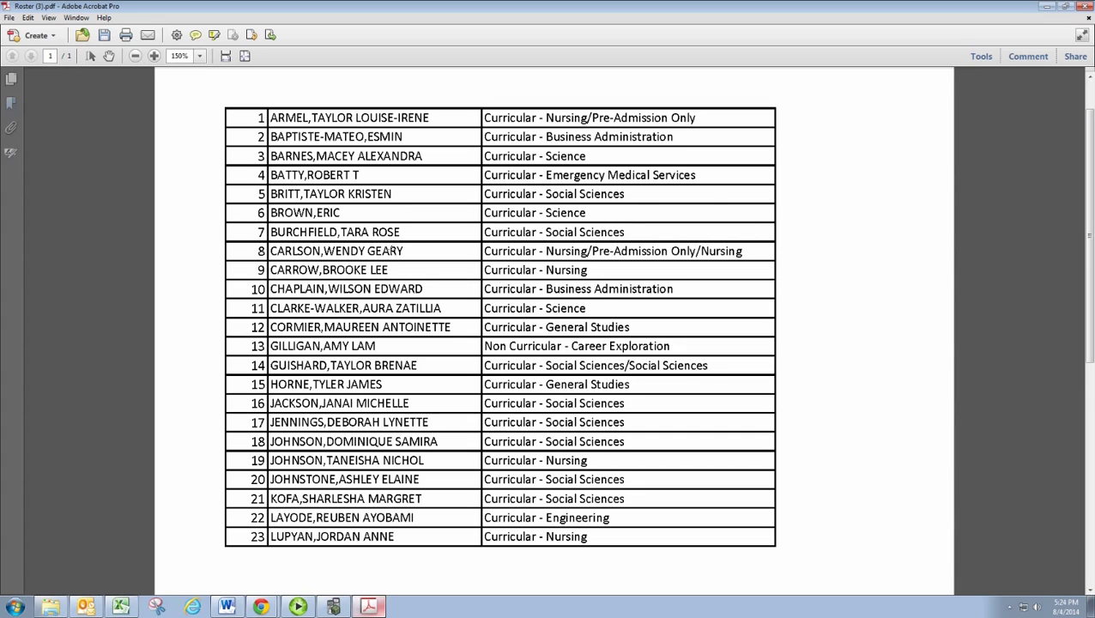
Step: With the roster beside Word, type 'Sample Size = 4', 'Population Size = 23' and 'K = 23/4' on separate lines
double_click(361, 8)
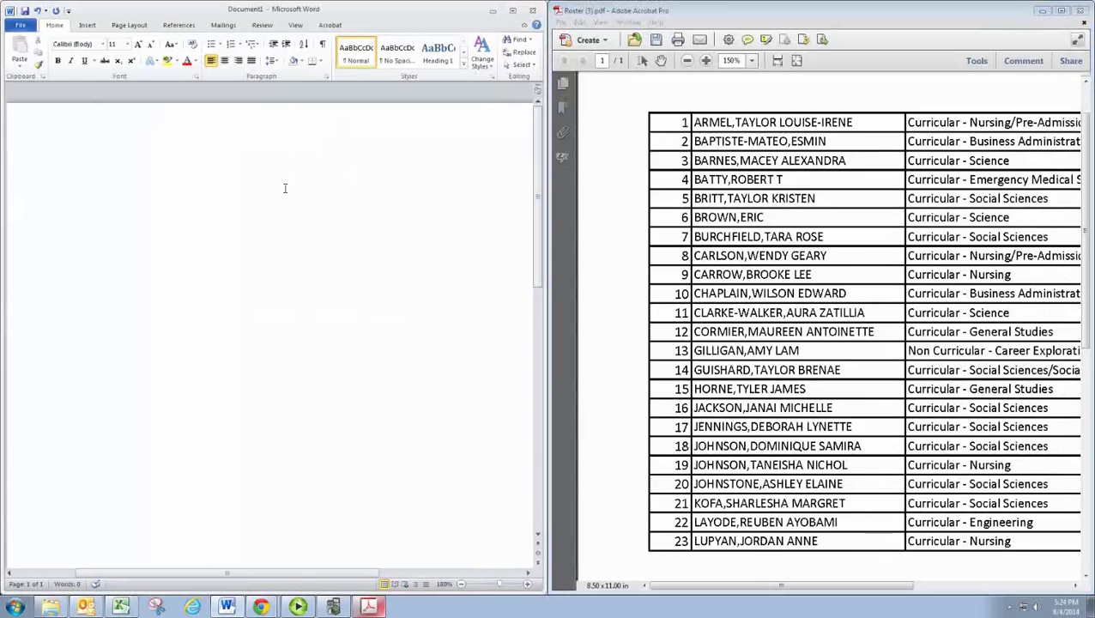
type("Sample Size = 4")
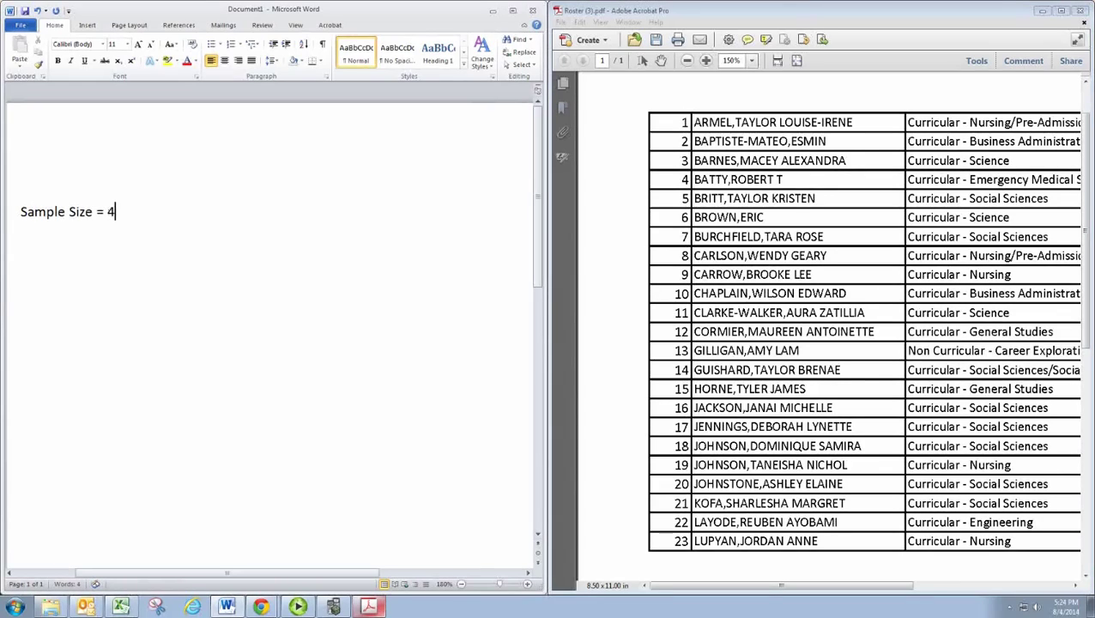
key("Return")
type("Population")
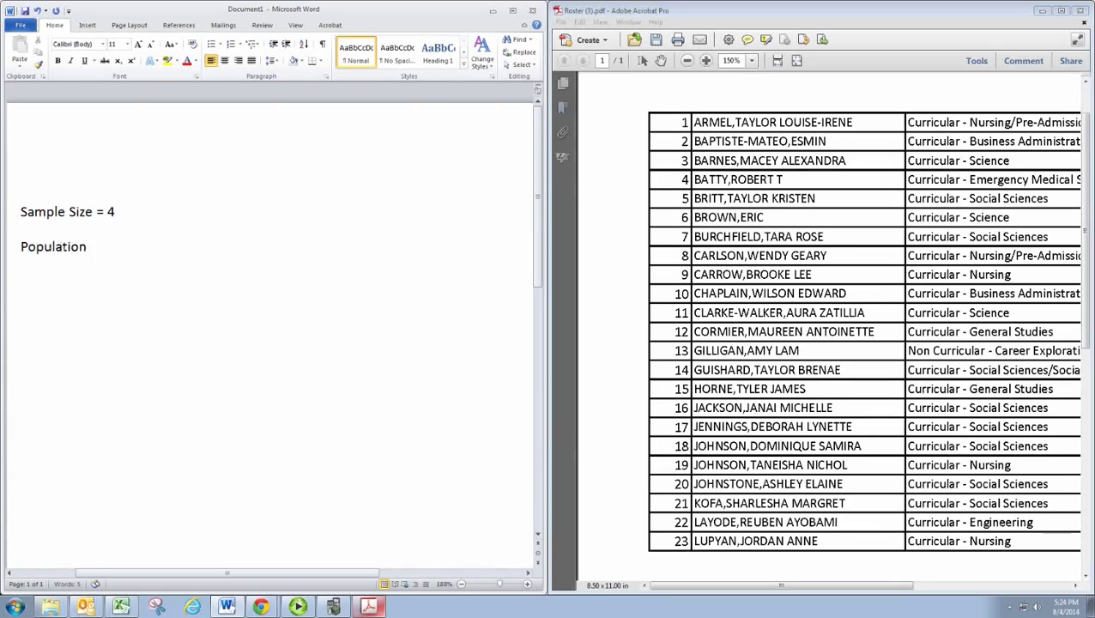
type(" Size = 23")
key("Return")
type("K = ")
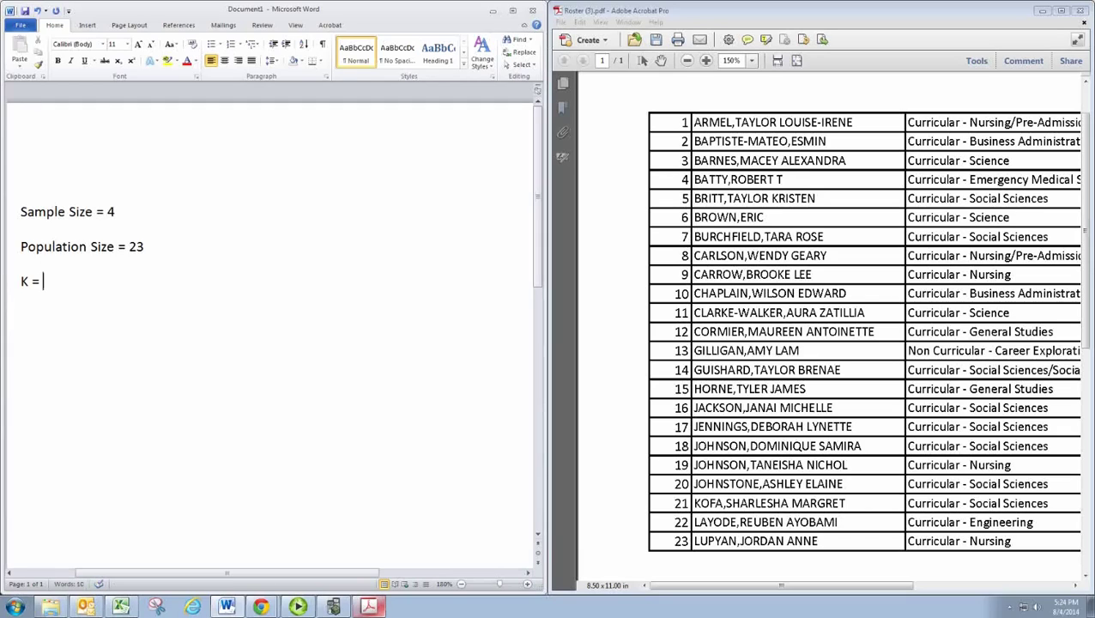
type("23/4")
Step: Compute 23 ÷ 4 = 5.75 on the TI-SmartView calculator
left_click(336, 608)
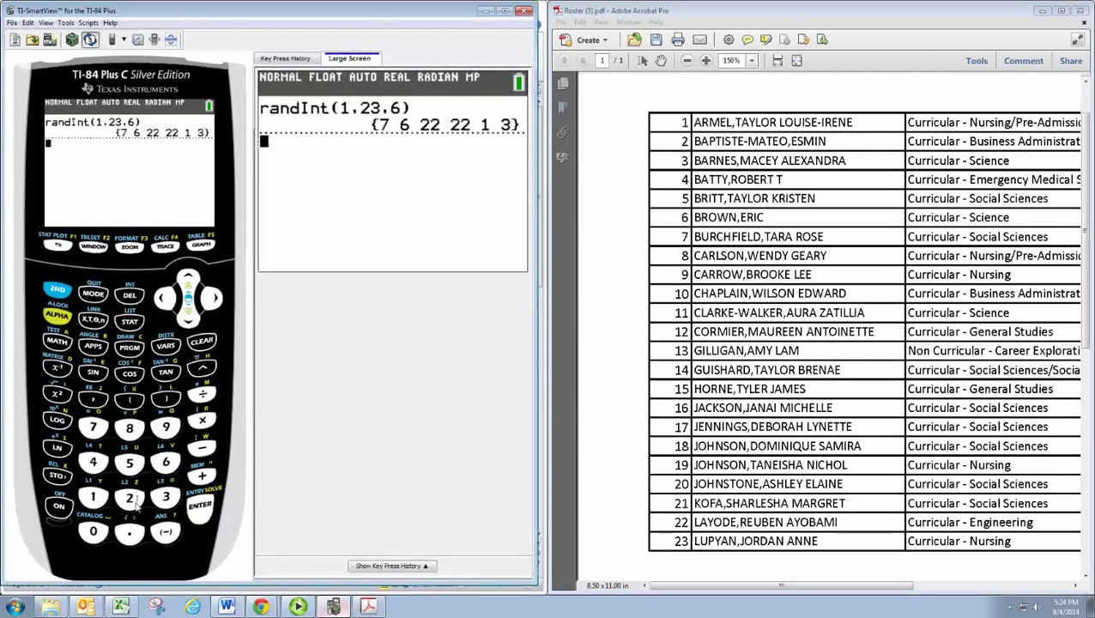
left_click(130, 498)
left_click(163, 498)
left_click(203, 395)
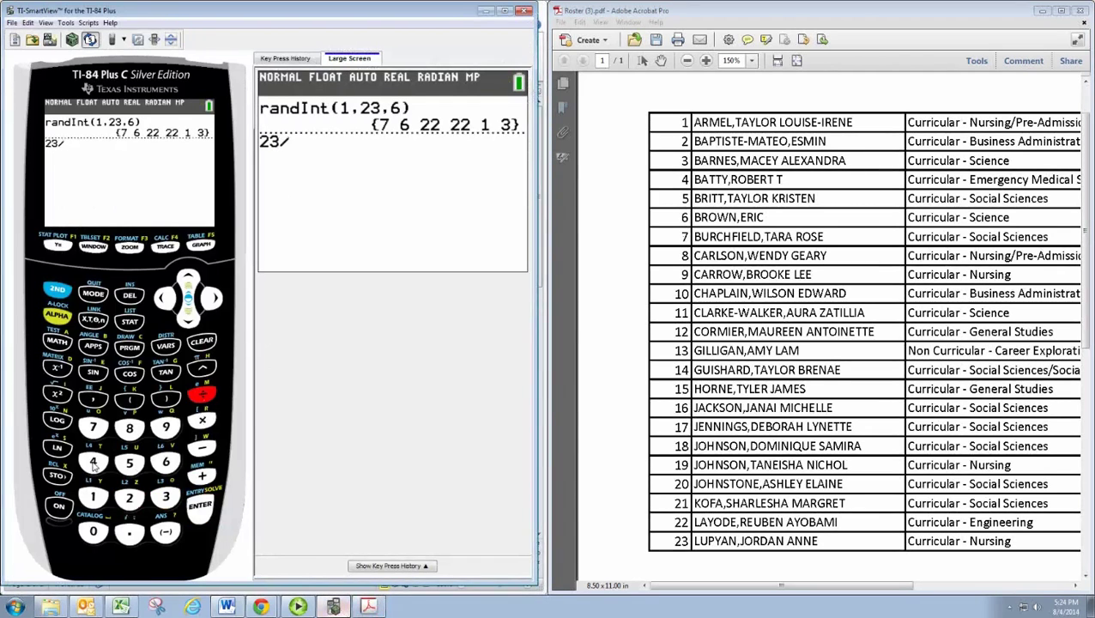
left_click(93, 462)
left_click(203, 508)
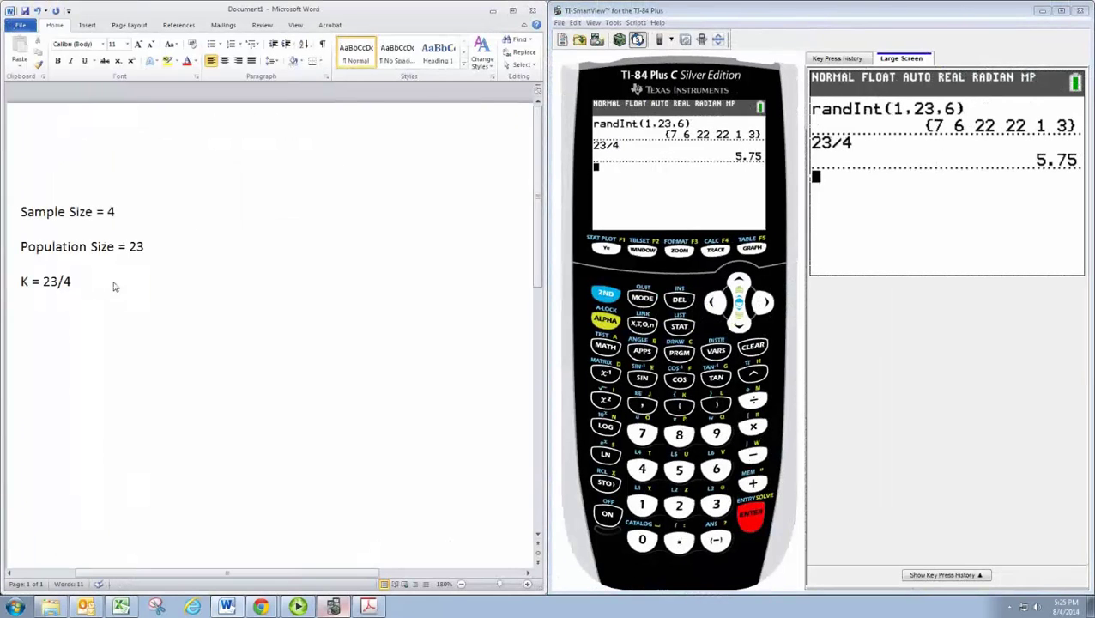
Step: Append '=5.75->5' to the K line and add the line 'We will sample every 5th individual'
type("=5.75->5")
key("Return")
type("We will sampl")
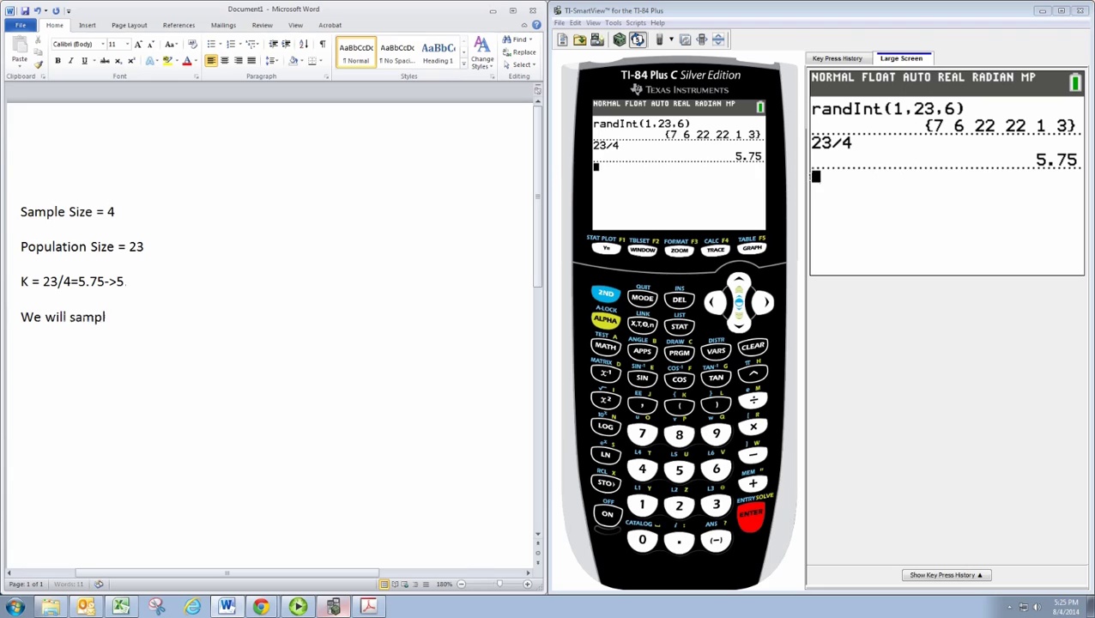
type("e vvery 5th individual")
key("Return")
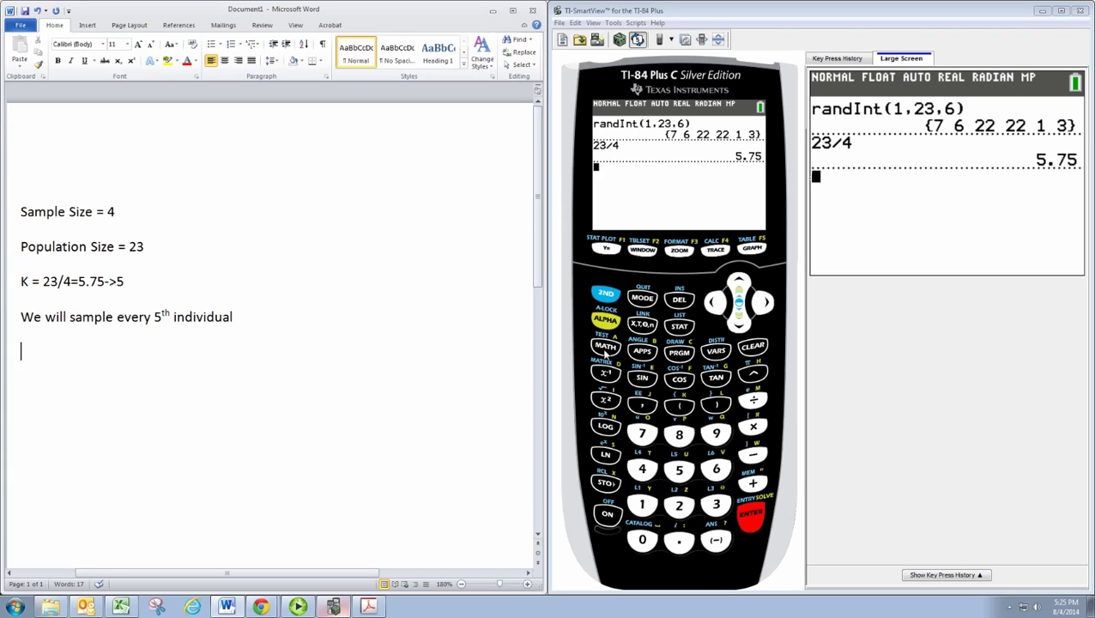
Step: Select randInt( from the calculator's MATH PROB menu
left_click(605, 348)
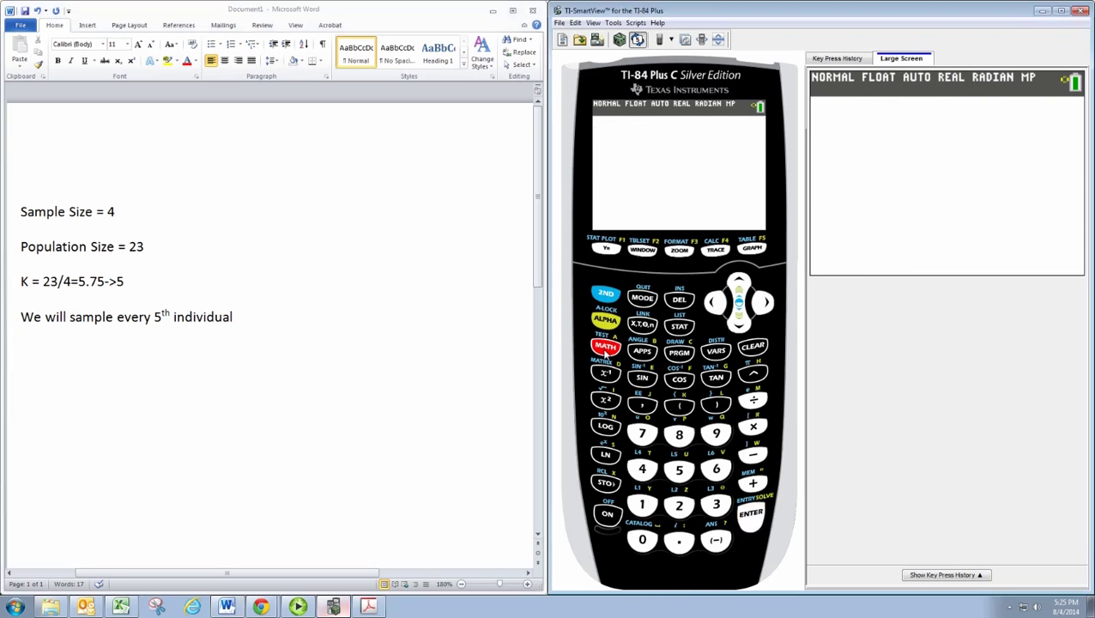
left_click(763, 304)
left_click(764, 304)
left_click(764, 304)
left_click(739, 324)
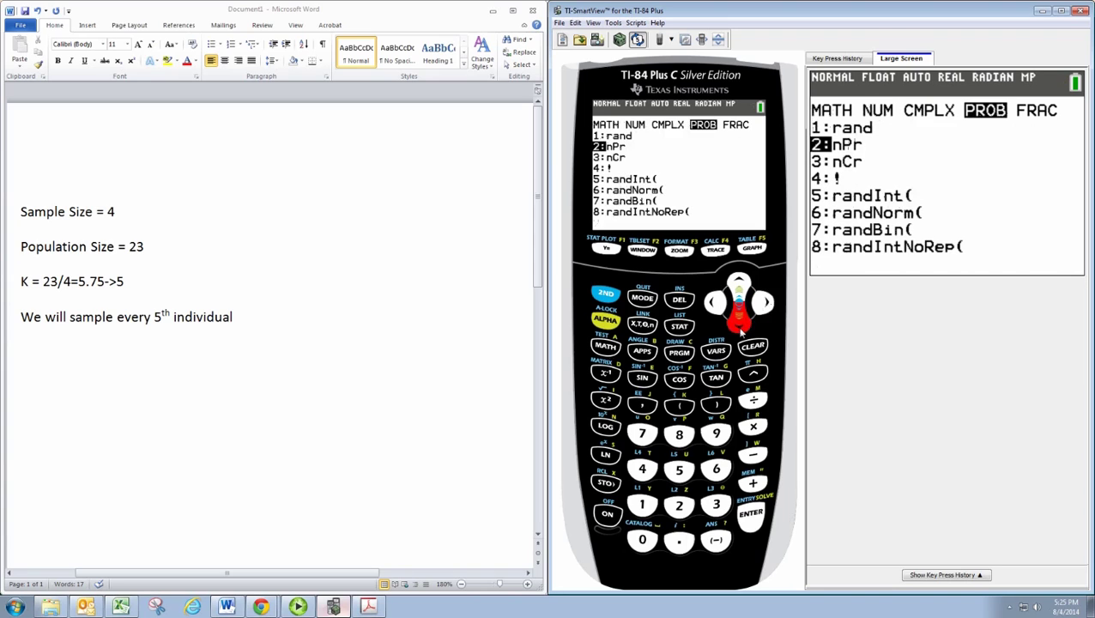
left_click(738, 323)
left_click(739, 323)
left_click(738, 323)
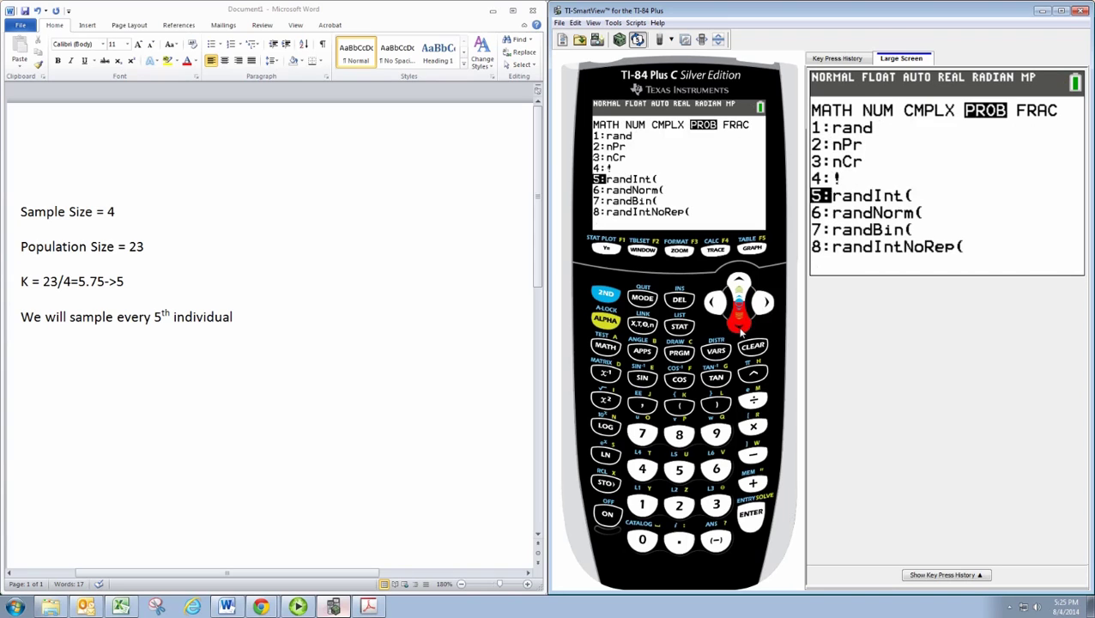
Step: Run randInt(1,5,1) with lower bound 1, upper bound 5 and one draw, getting 4
left_click(751, 514)
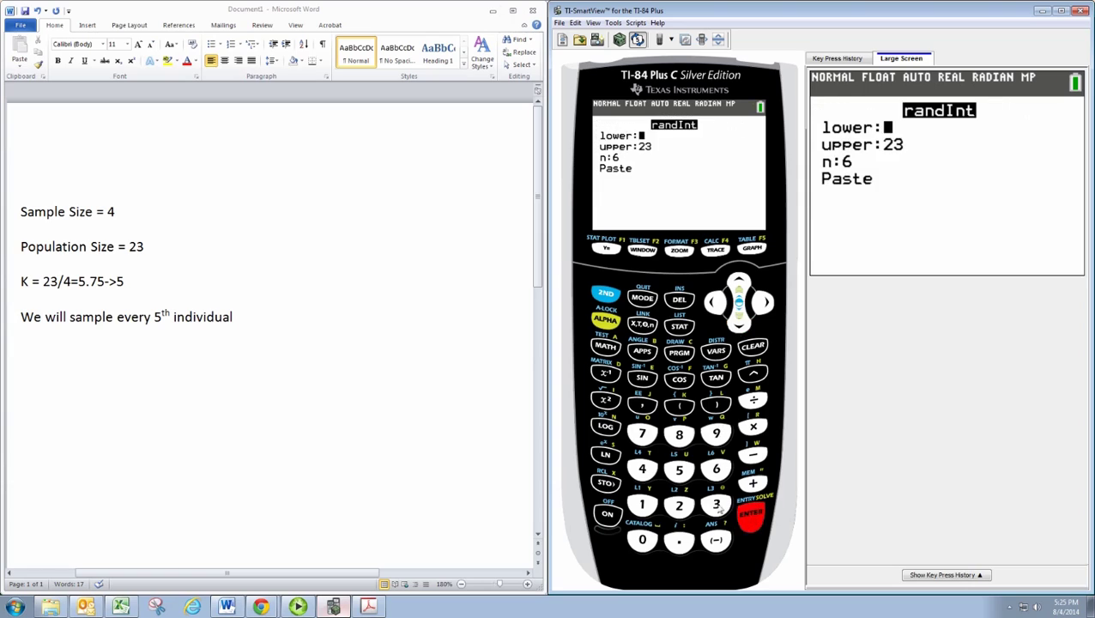
type("1")
left_click(750, 515)
left_click(679, 469)
left_click(751, 515)
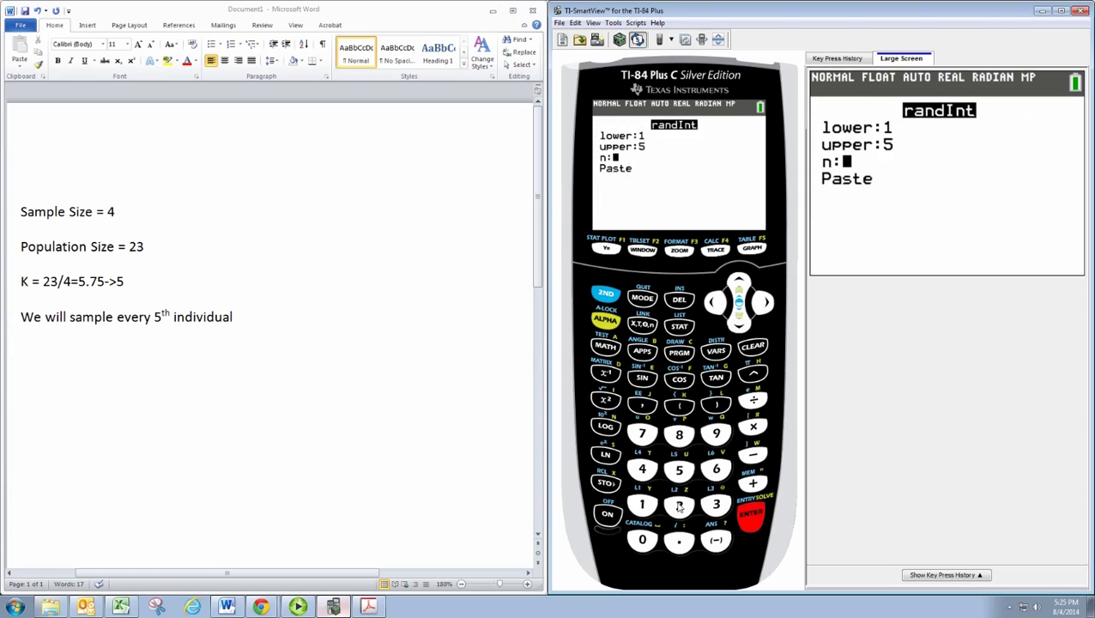
left_click(642, 505)
left_click(751, 515)
left_click(750, 515)
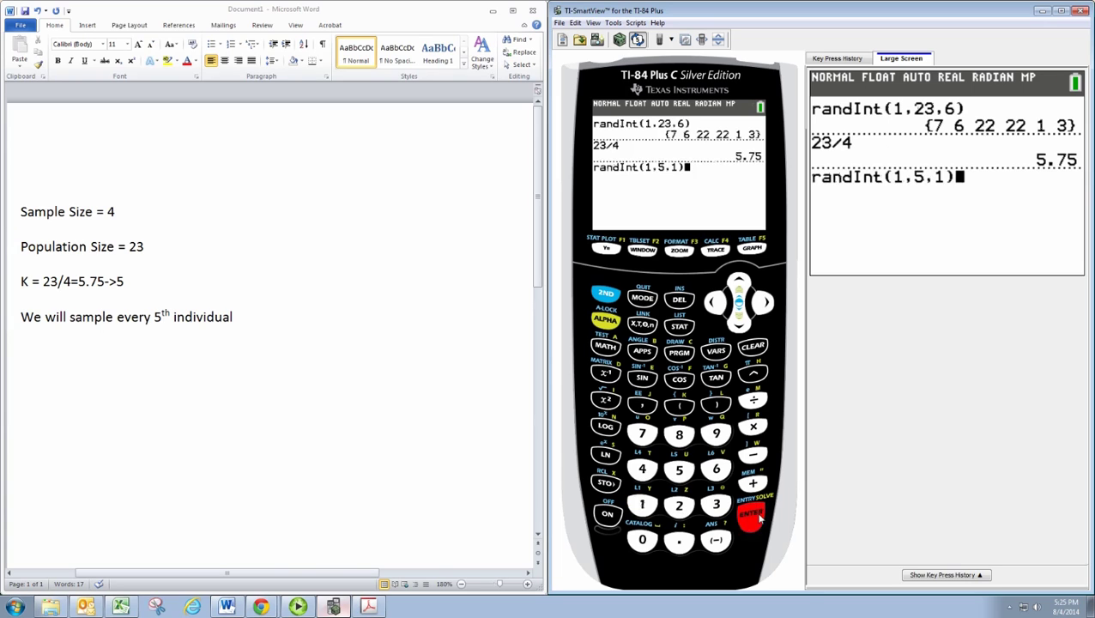
left_click(751, 515)
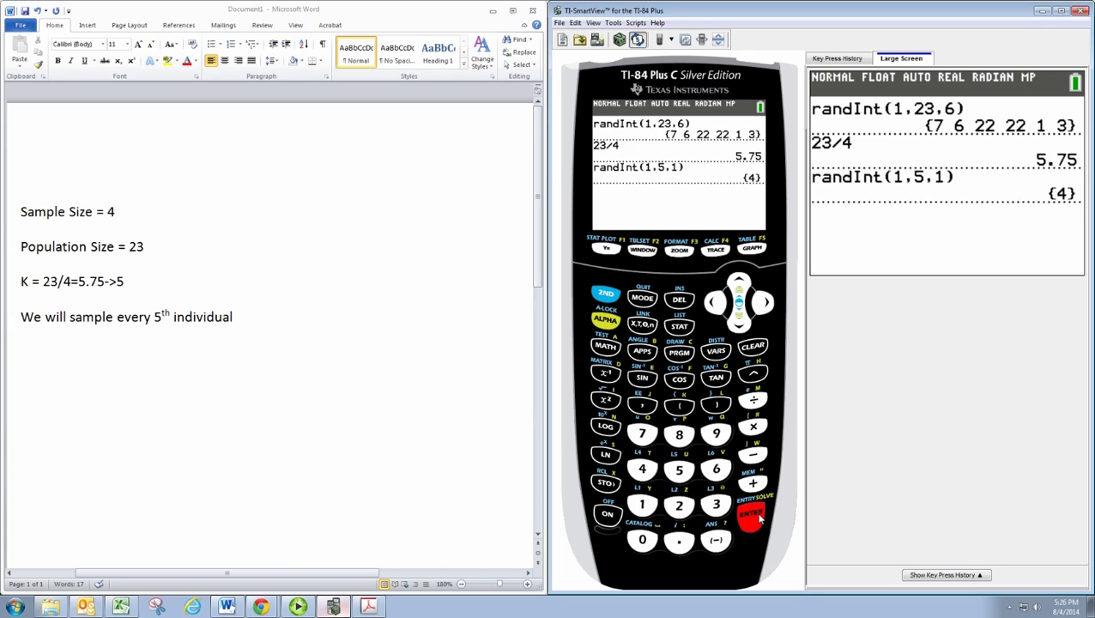
Step: Add the line 'We will start with the 4th individual' in Word
left_click(269, 334)
type("We wi")
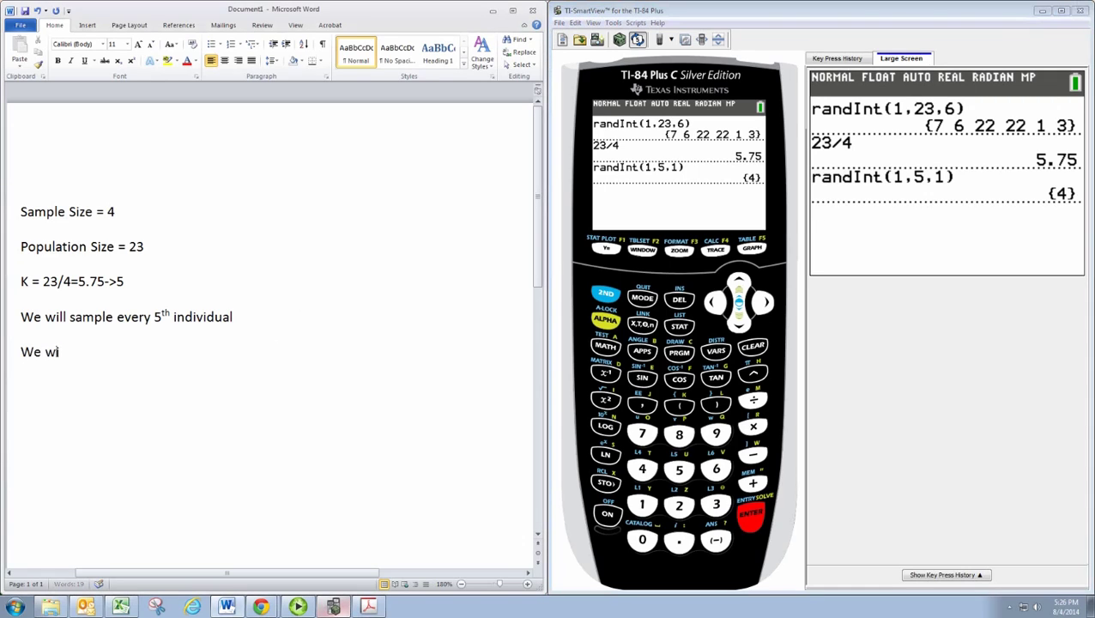
type("ll start with the 4th indi")
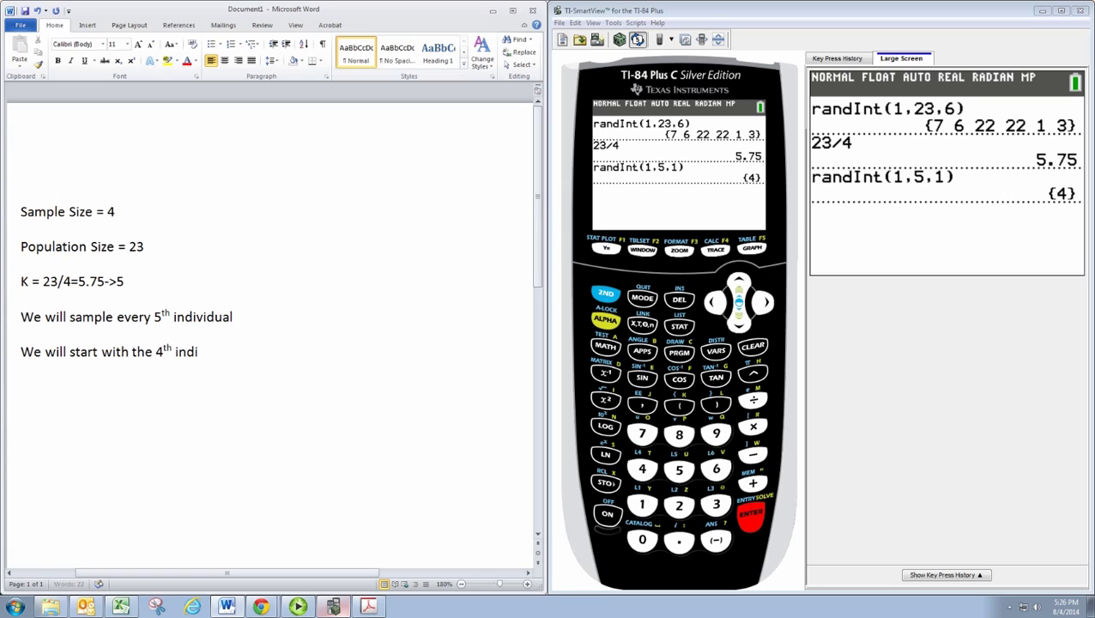
type("vidual")
key("Return")
Step: Type the students' names from roster rows 4, 9, 14 and 19 on separate lines
left_click(1041, 11)
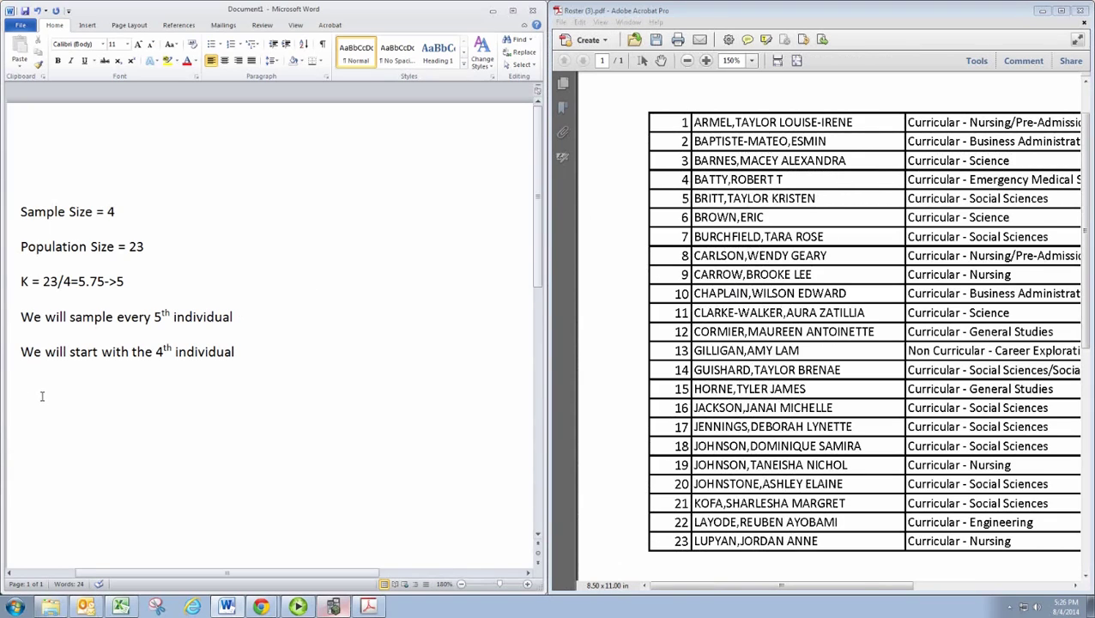
key("Return")
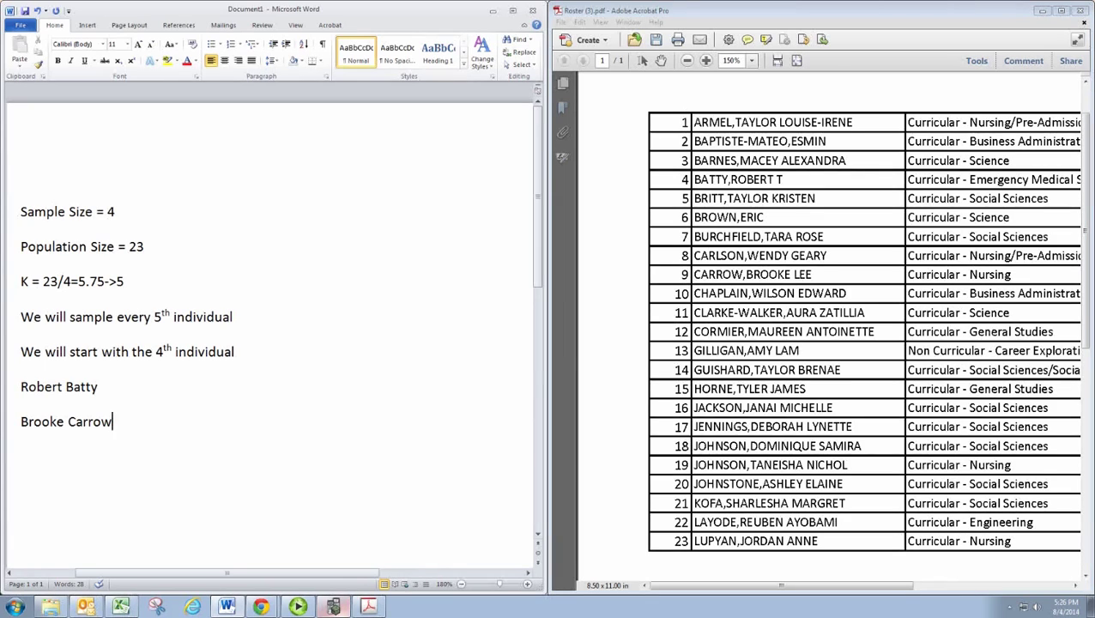
key("Return")
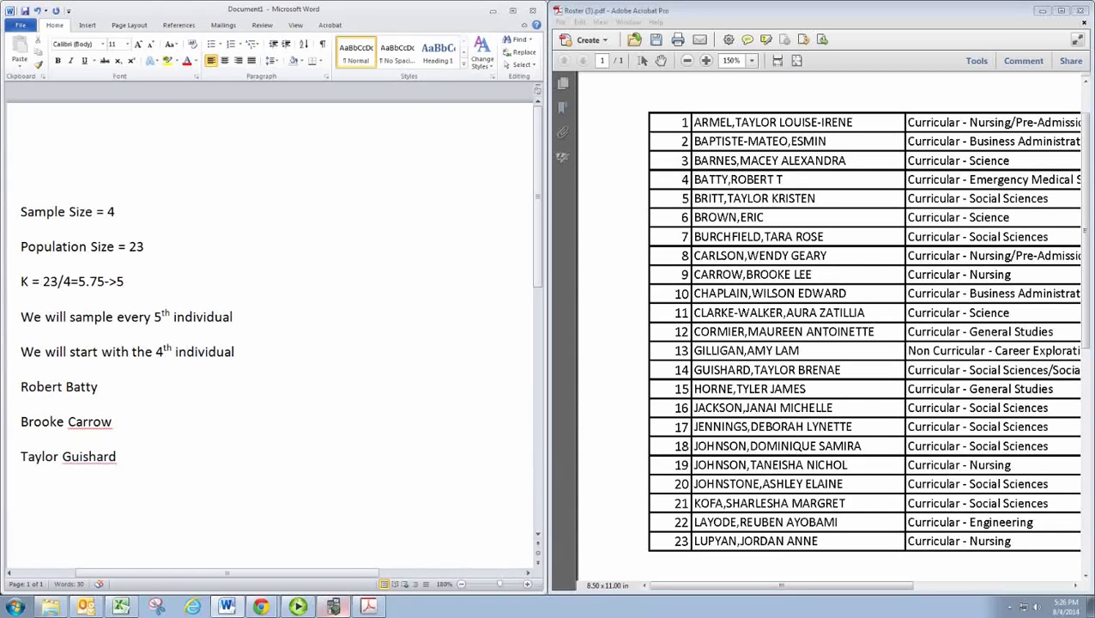
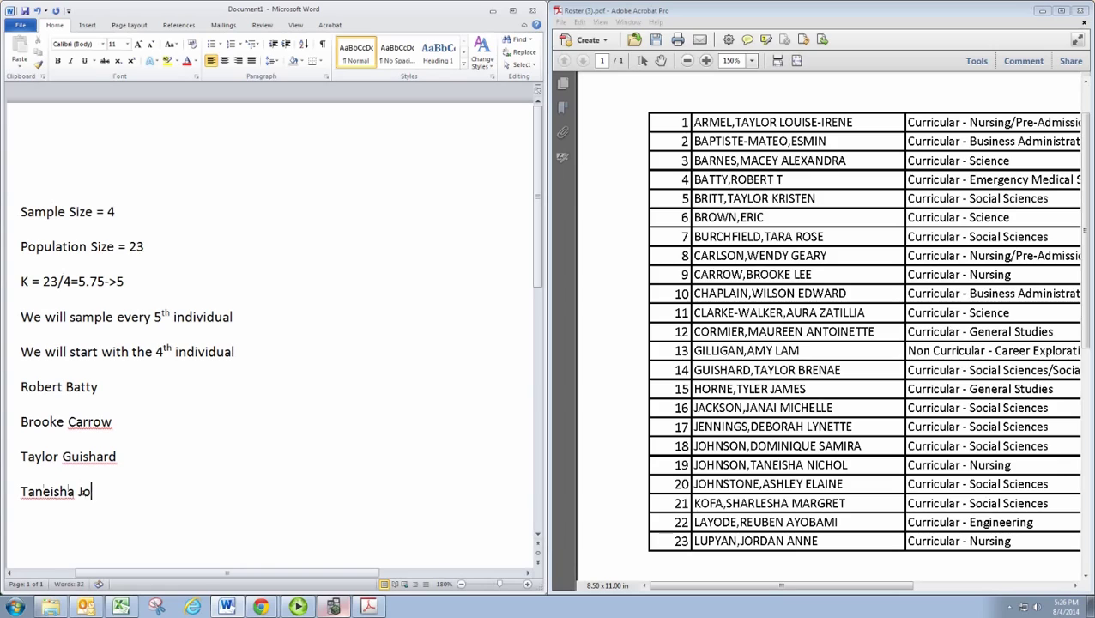